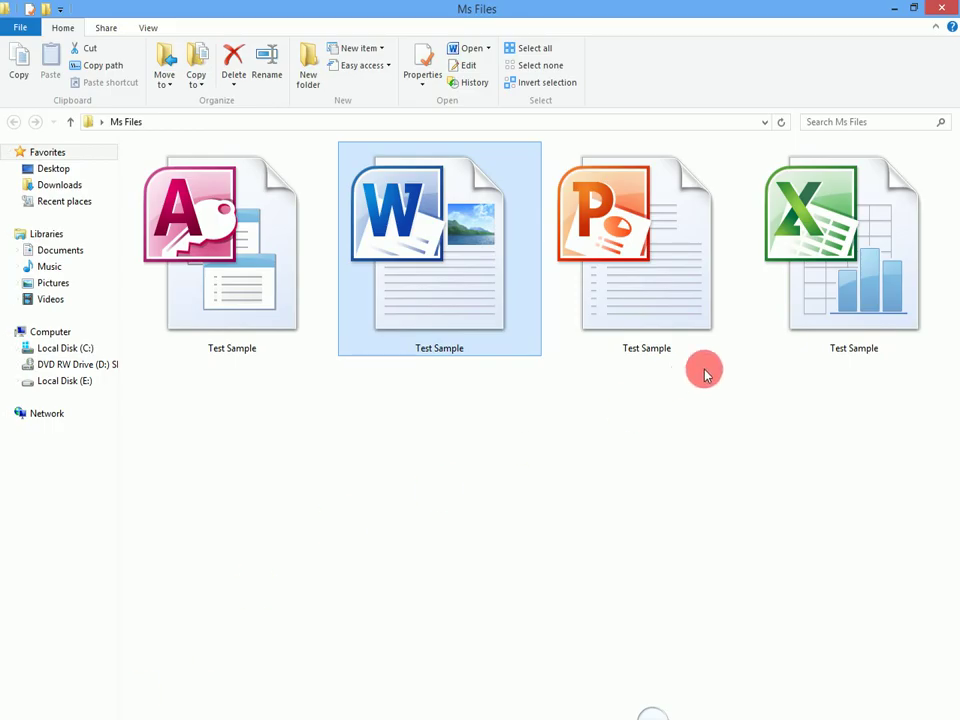
# Open the Test Sample workbook from the Ms Files folder in Excel.
pyautogui.keyDown('ctrl'); pyautogui.click(790, 315); pyautogui.keyUp('ctrl')
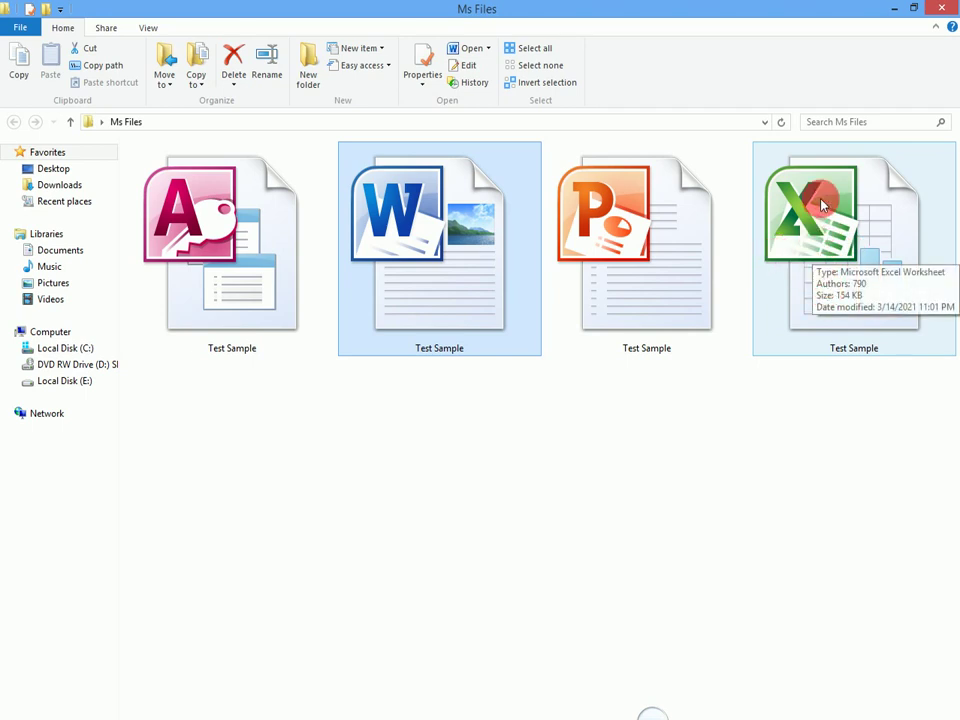
pyautogui.doubleClick(822, 205)
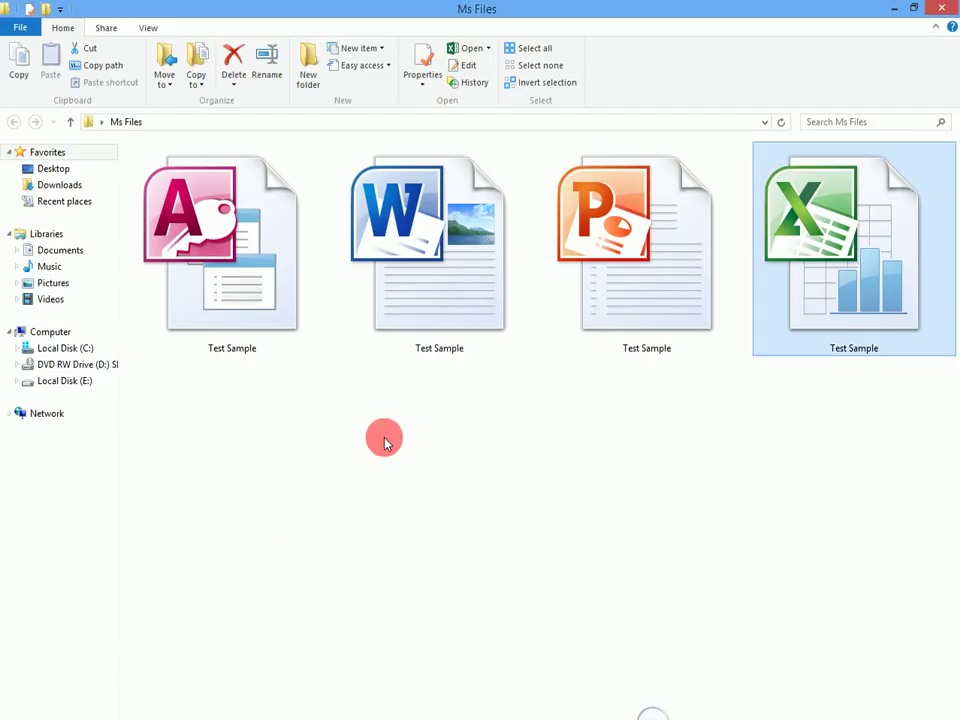
pyautogui.moveTo(821, 285); pyautogui.dragTo(368, 547)
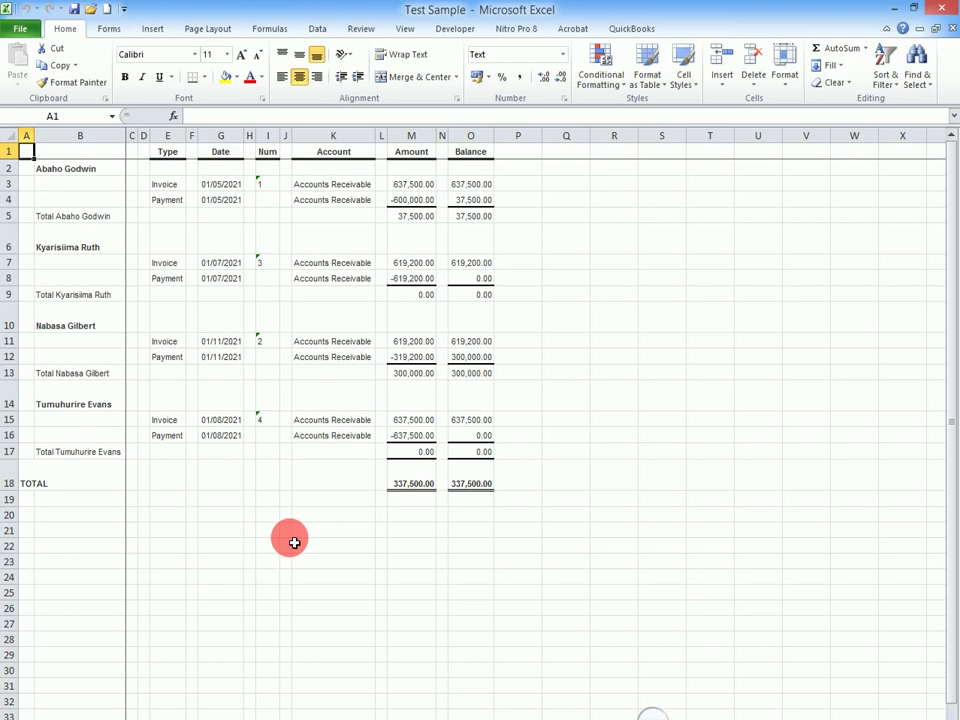
# Bring up the Save As dialog for Test Sample from the File tab.
pyautogui.click(633, 392)
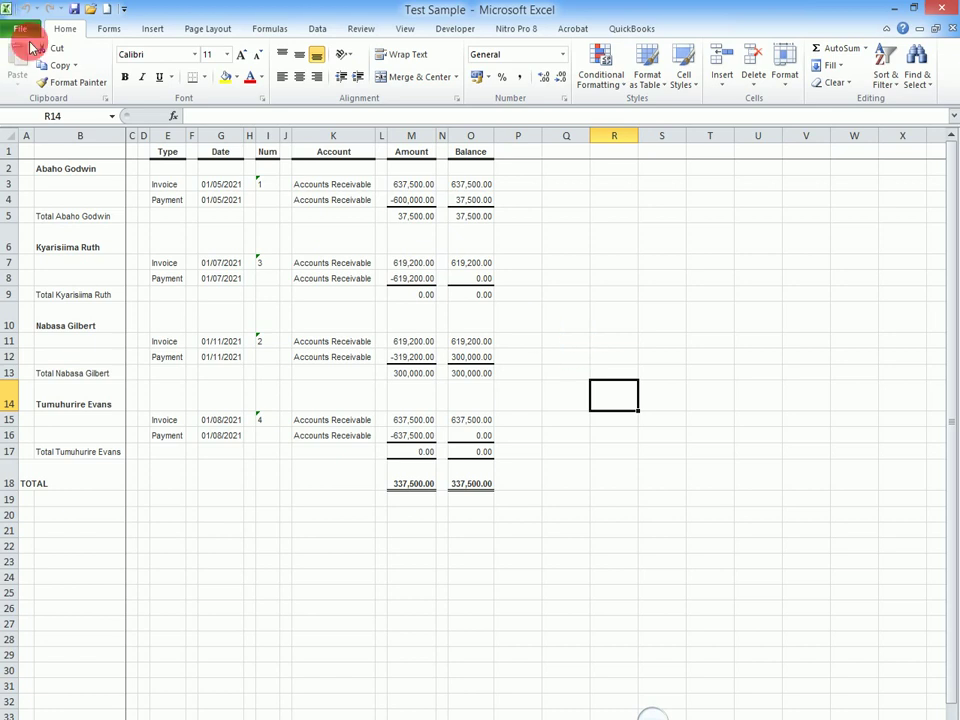
pyautogui.click(20, 27)
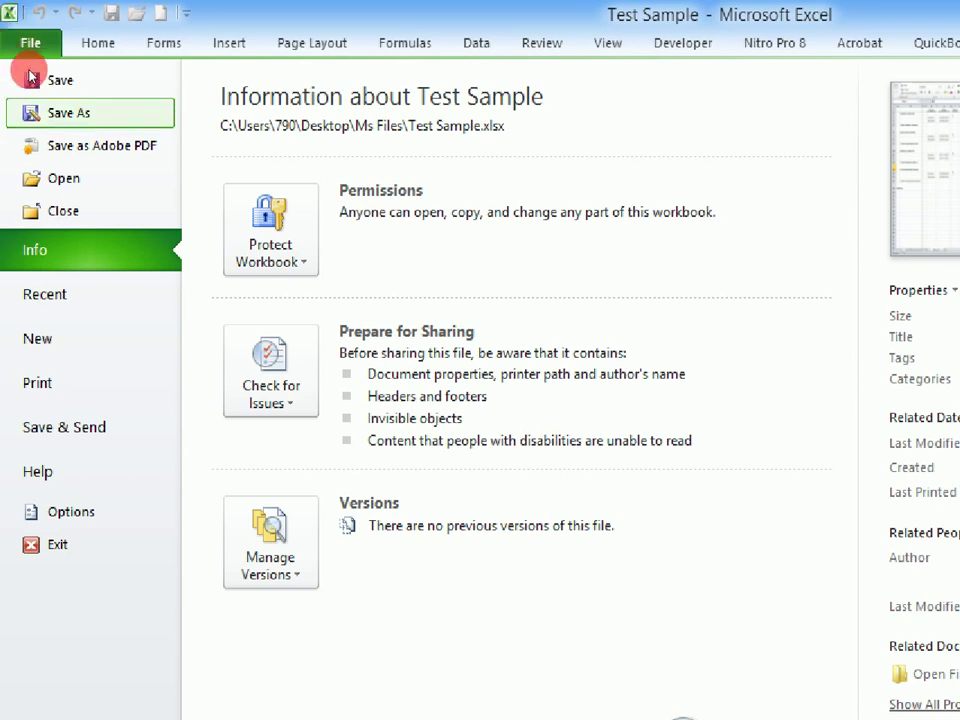
pyautogui.click(35, 79)
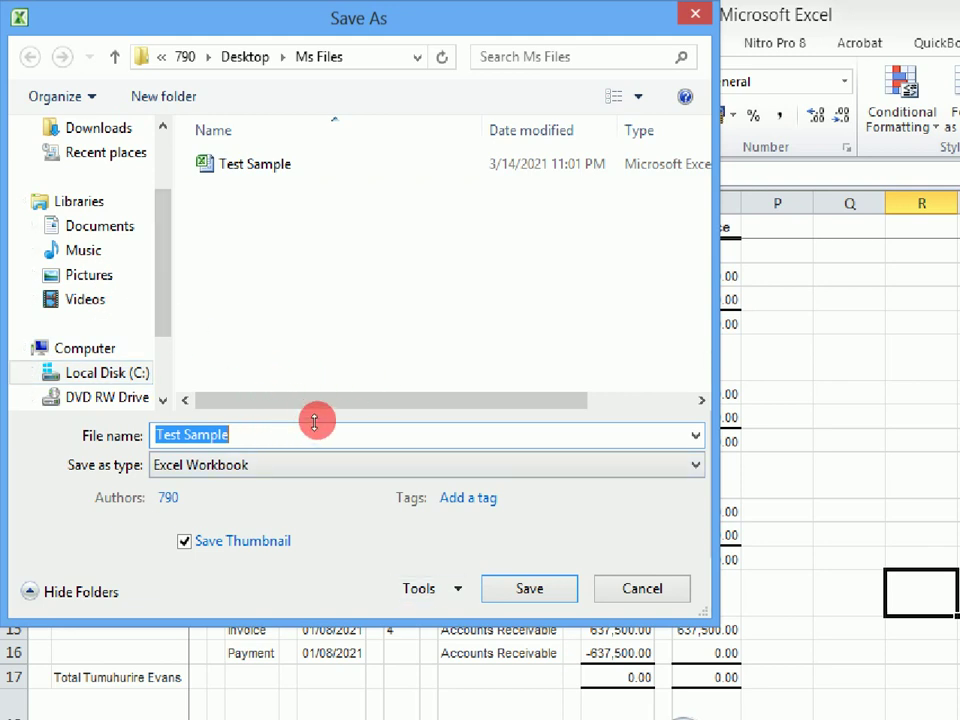
# Open General Options from the Save As Tools menu.
pyautogui.hotkey('alt', 'l')
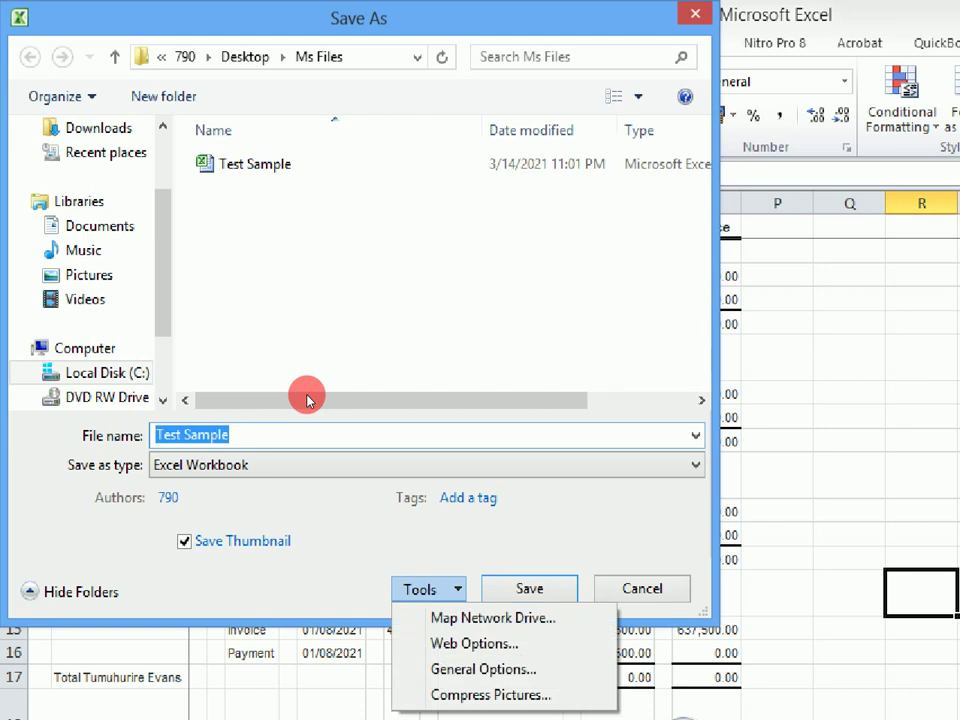
pyautogui.press('Down')
pyautogui.press('Down')
pyautogui.press('Down')
pyautogui.press('Return')
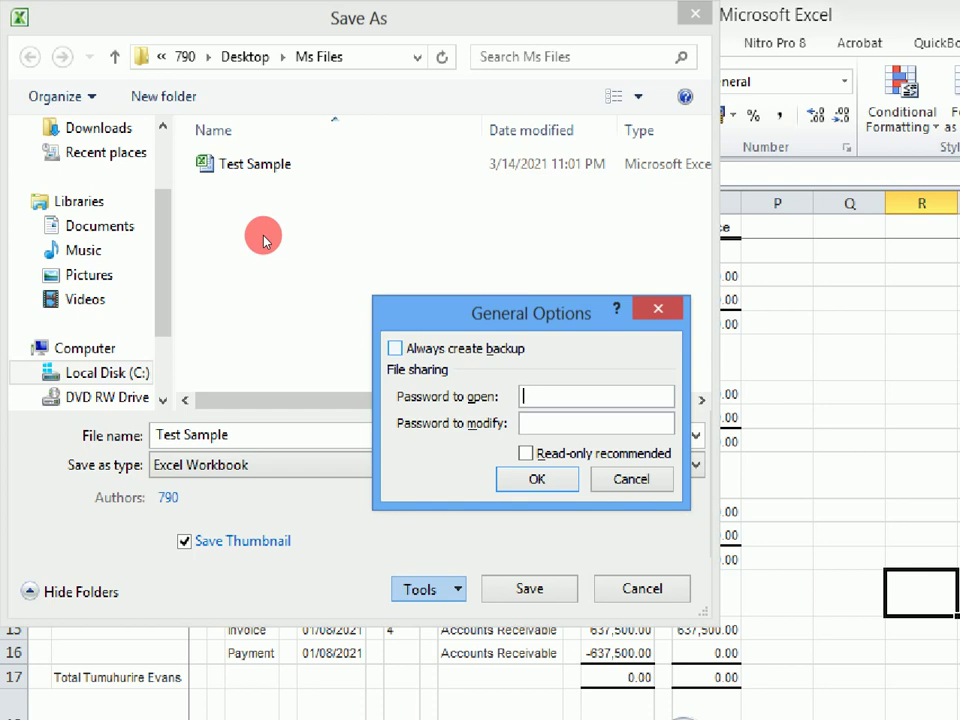
# Enable Always create backup, set open and modify passwords, and check Read-only recommended.
pyautogui.hotkey('alt', 'b')
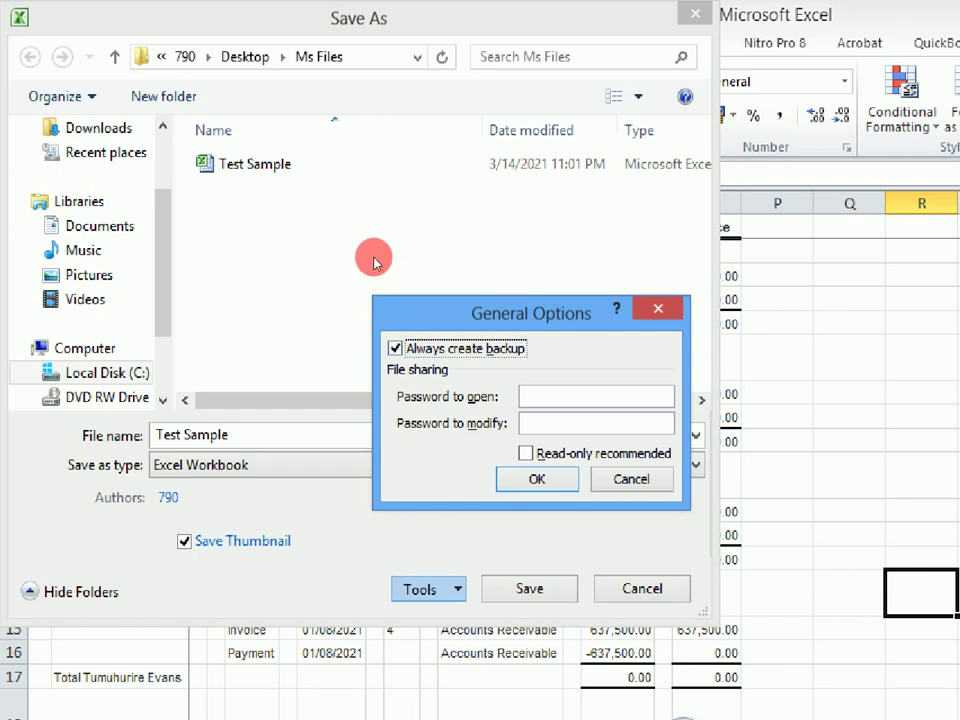
pyautogui.press('Tab')
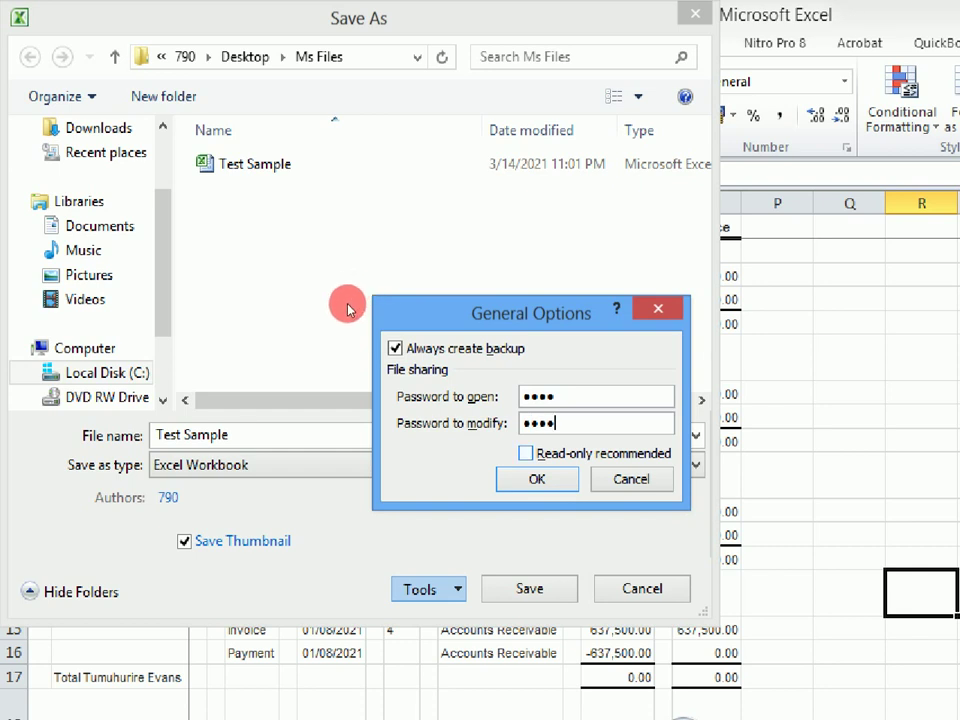
pyautogui.press('Tab')
pyautogui.press('space')
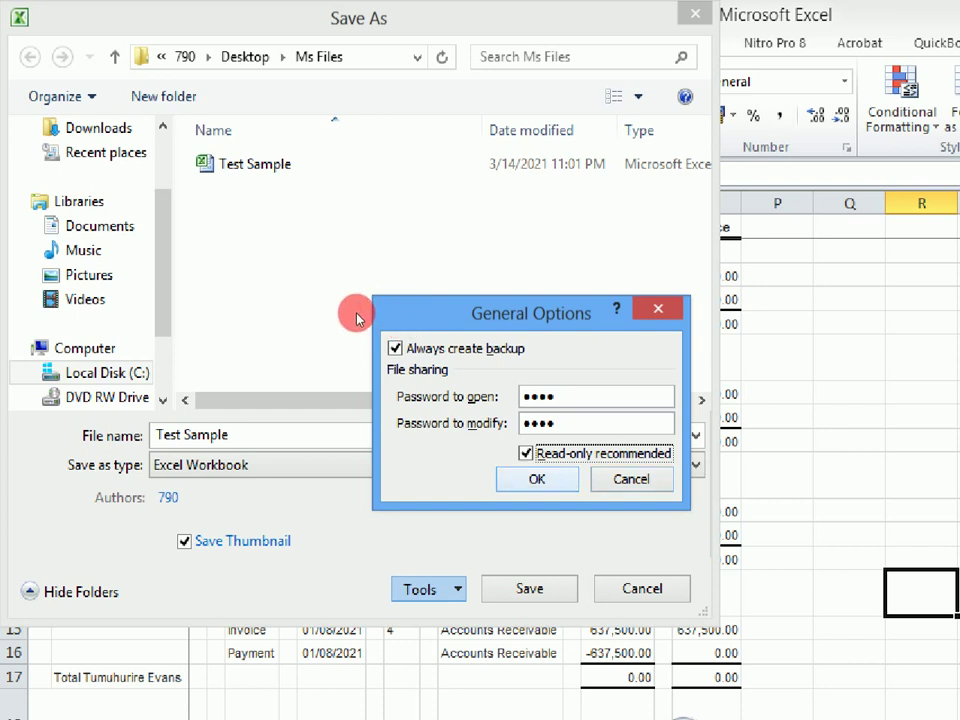
# Confirm the General Options and re-enter both the open and modify passwords.
pyautogui.press('Return')
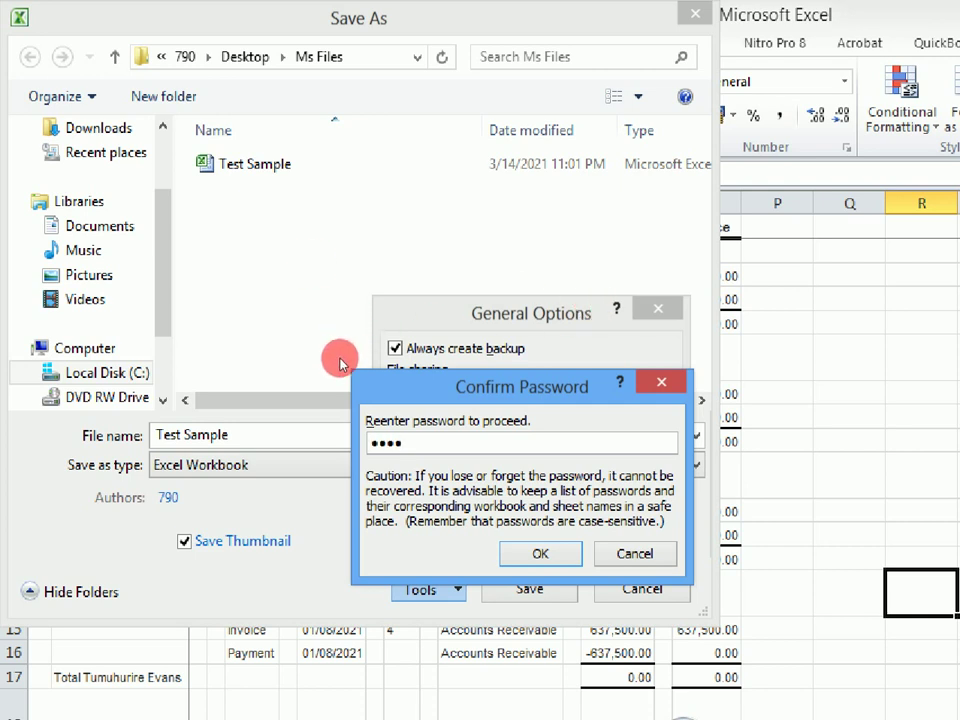
pyautogui.press('Tab')
pyautogui.press('Return')
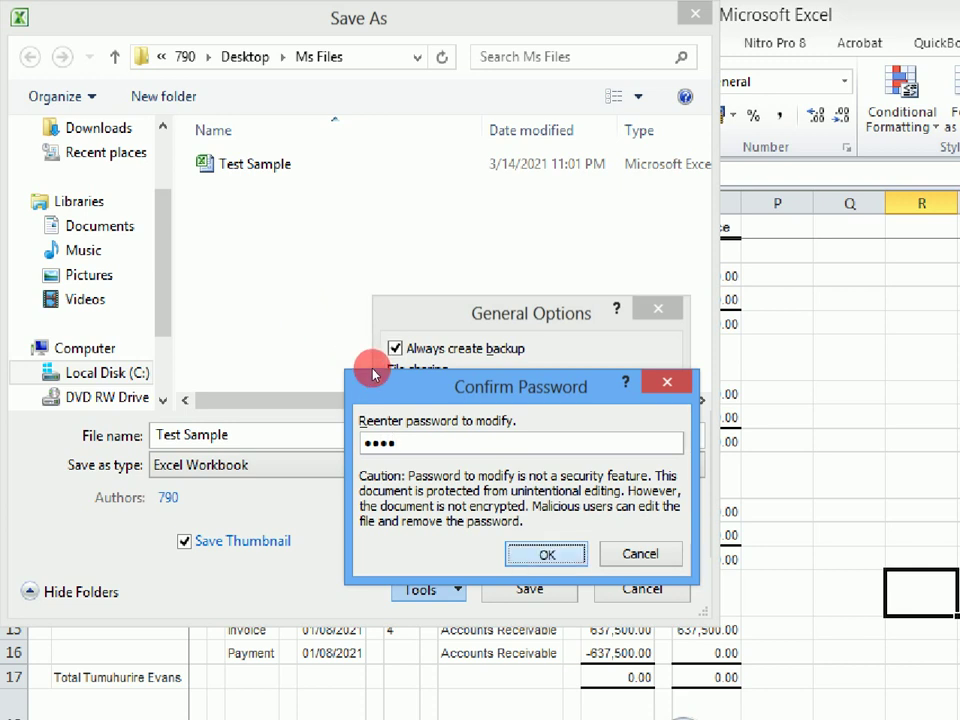
pyautogui.press('Return')
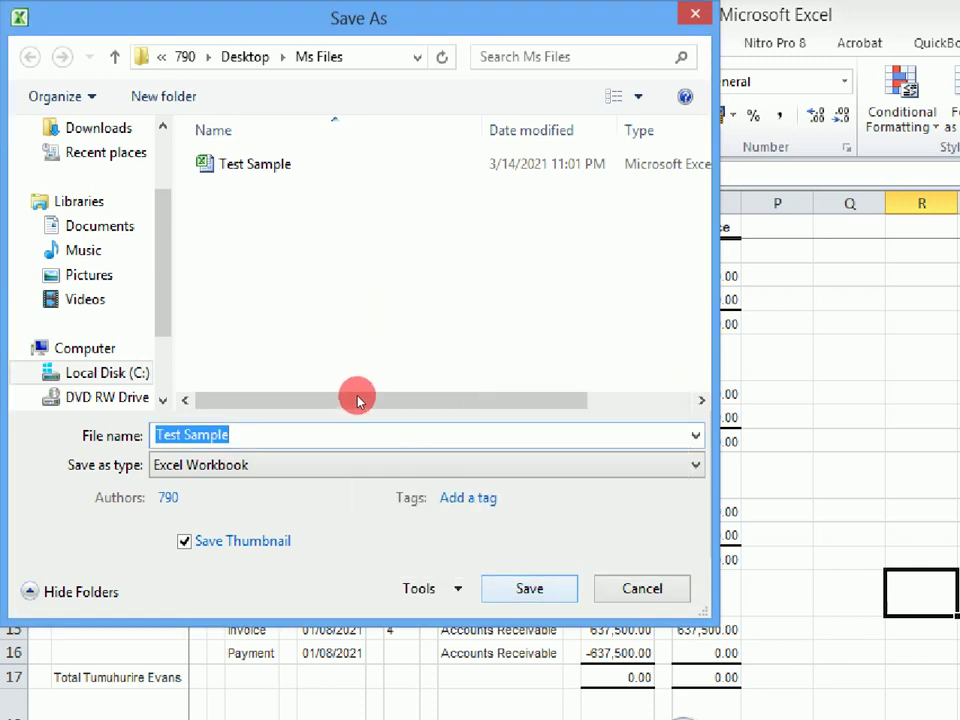
# Save the protected workbook, replacing the existing Test Sample.xlsx, and close Excel.
pyautogui.press('Return')
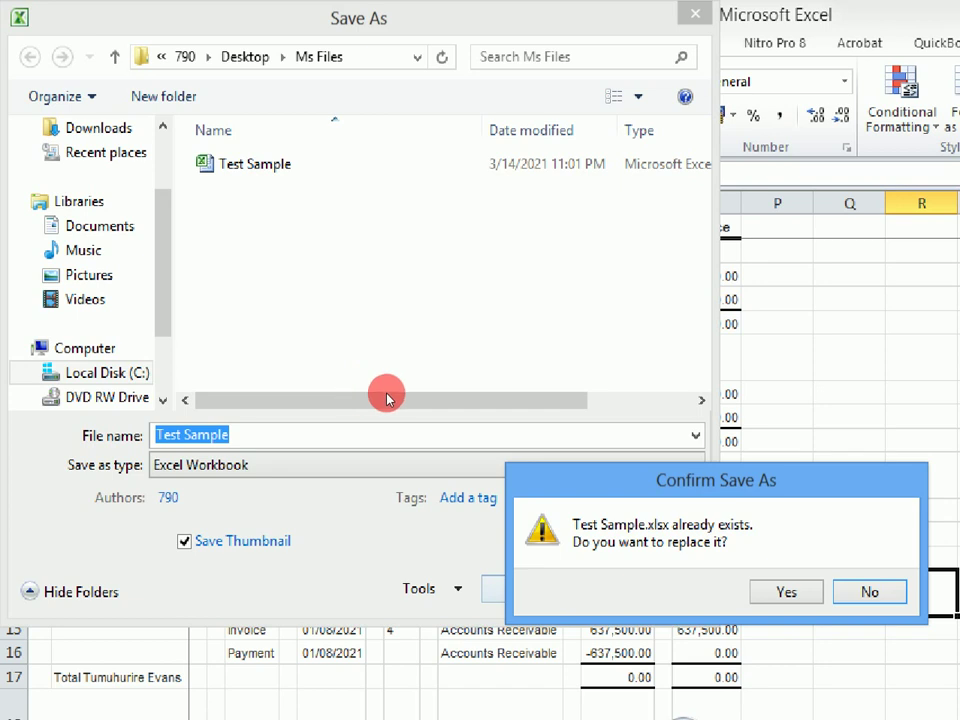
pyautogui.press('Return')
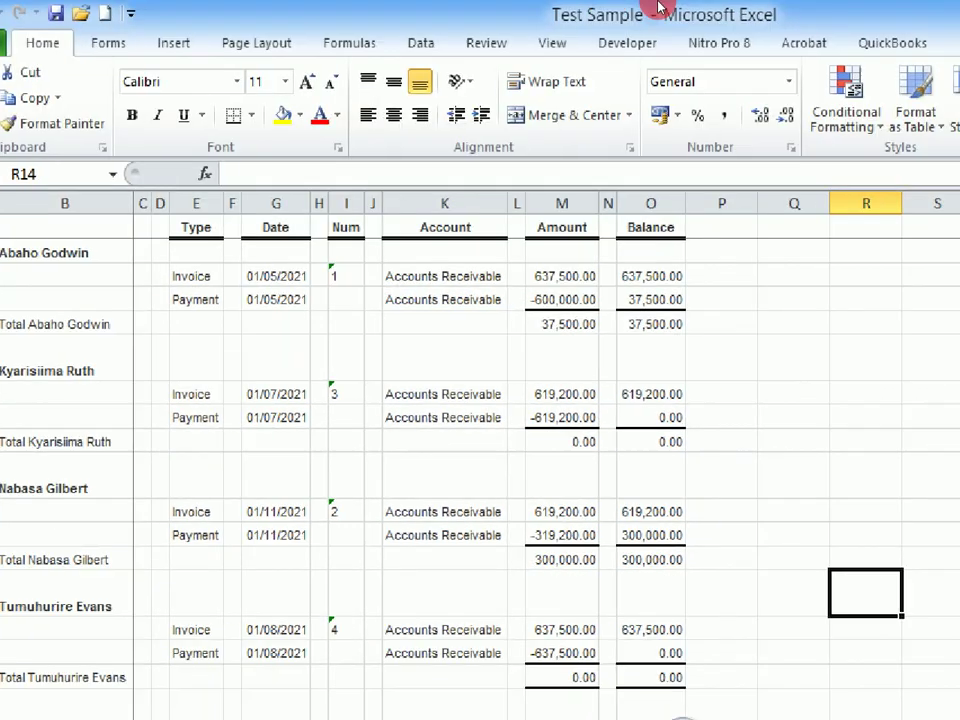
pyautogui.click(948, 8)
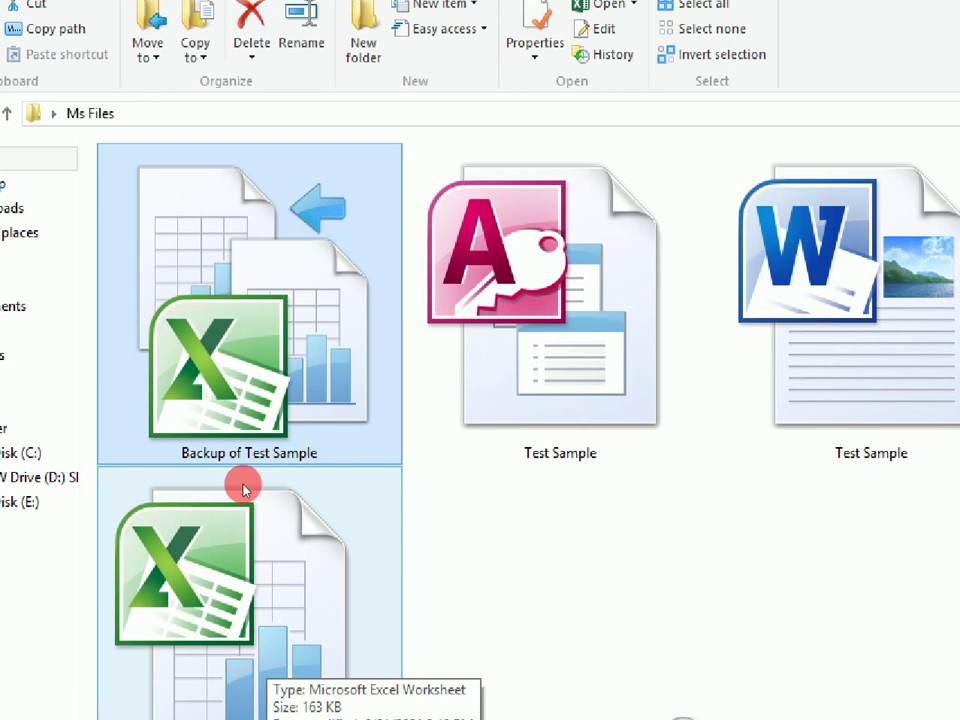
# Reopen Test Sample.xlsx from the Ms Files folder.
pyautogui.doubleClick(242, 487)
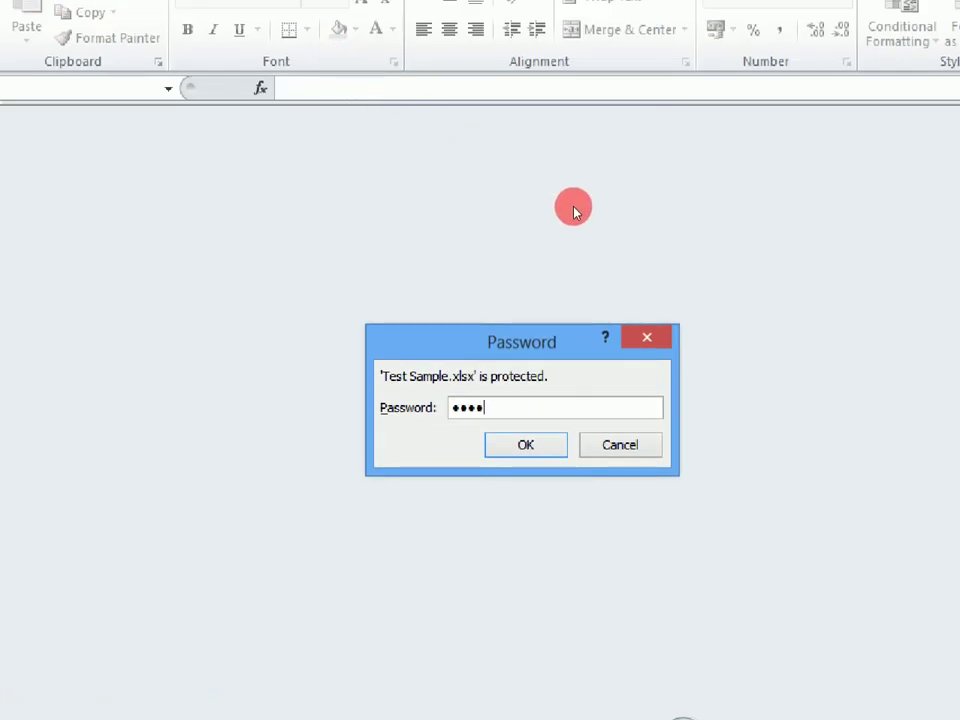
# Submit the open password, enter the write-access password, and continue with editing allowed.
pyautogui.press('Return')
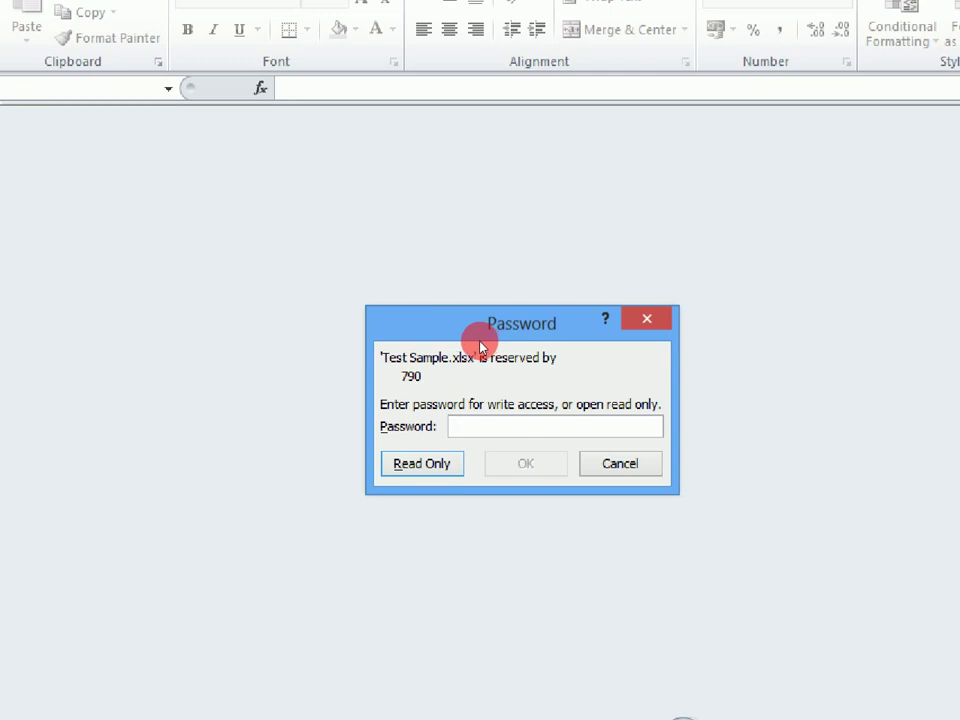
pyautogui.write('123')
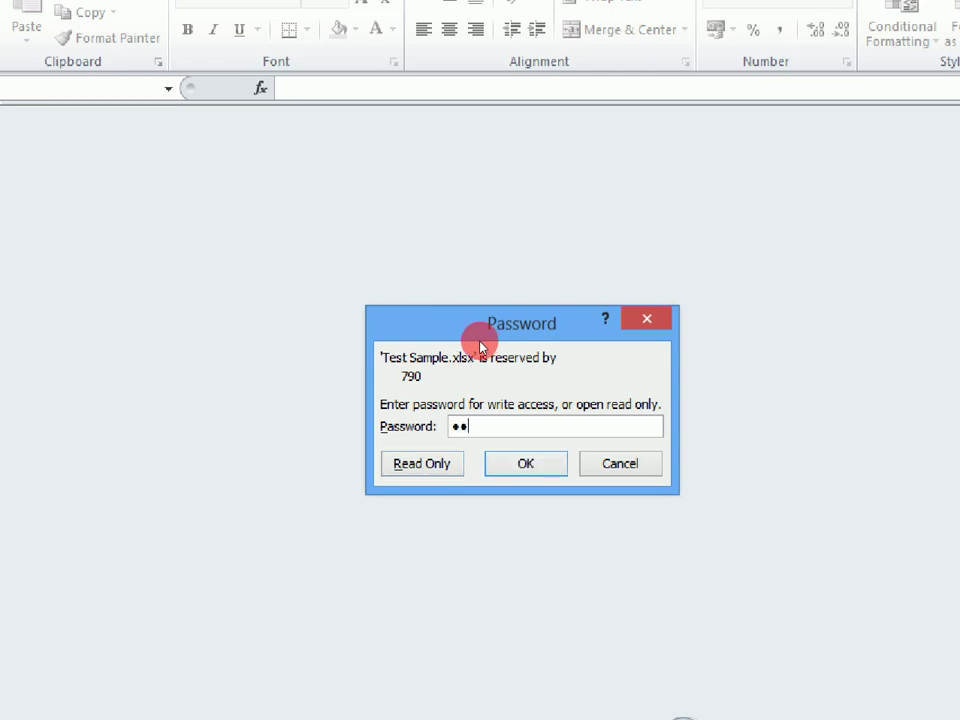
pyautogui.write('4')
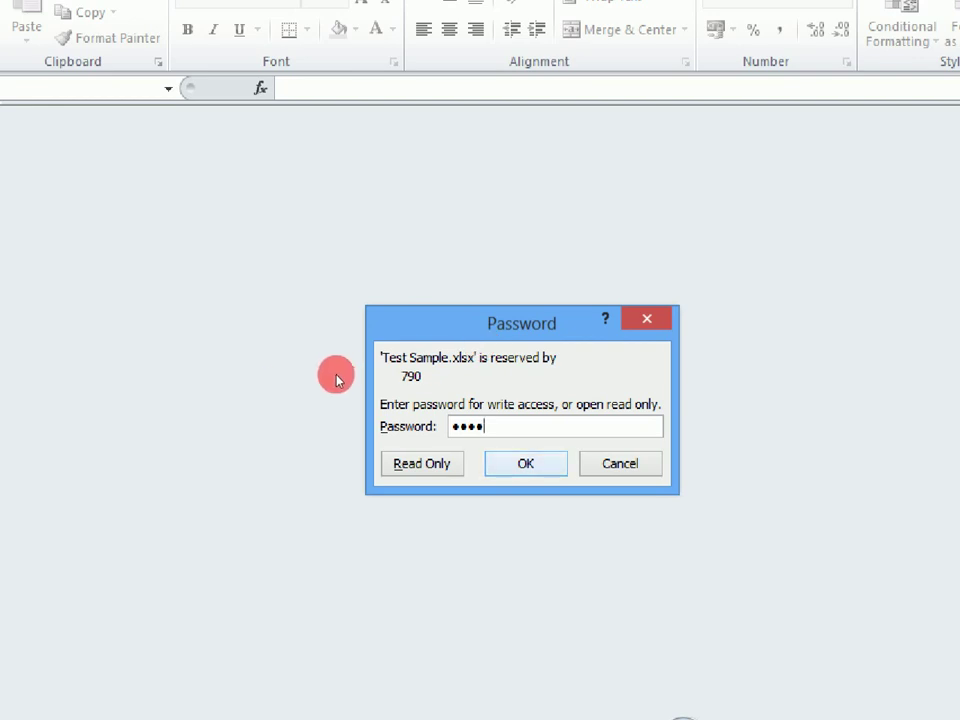
pyautogui.press('Return')
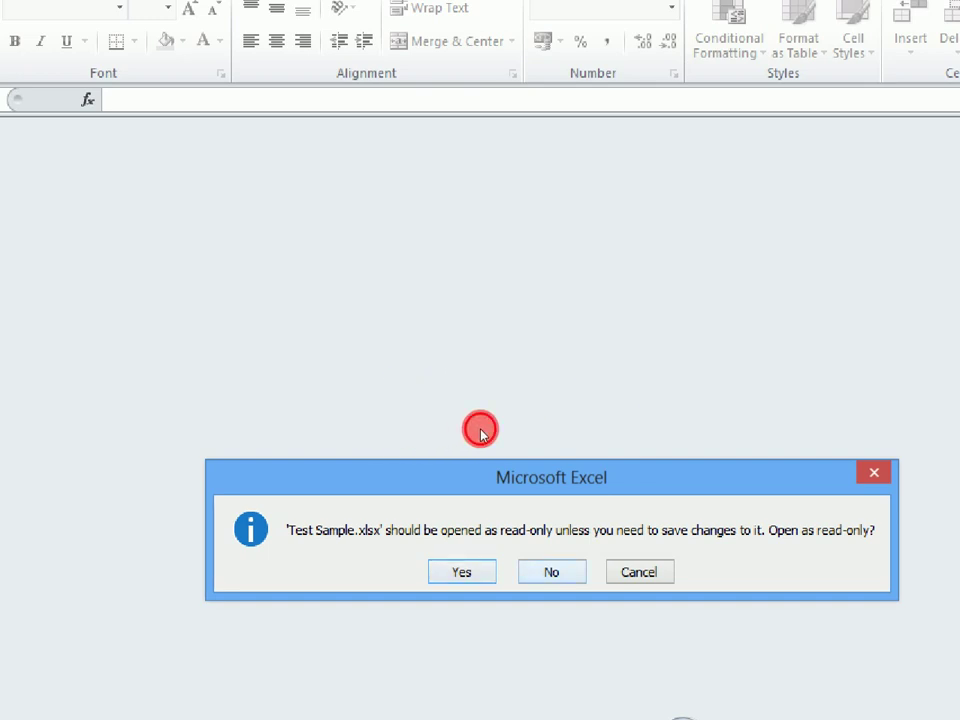
pyautogui.press('Return')
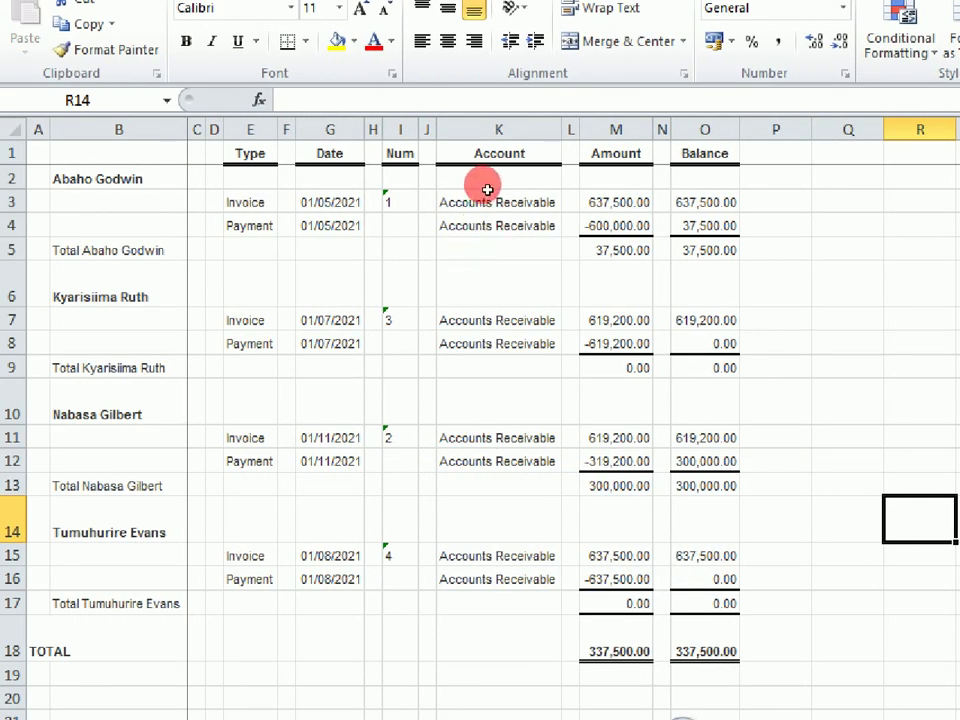
# Delete cell O3's balance, undo it to restore 637,500.00, and close the workbook.
pyautogui.click(482, 190)
pyautogui.press('Delete')
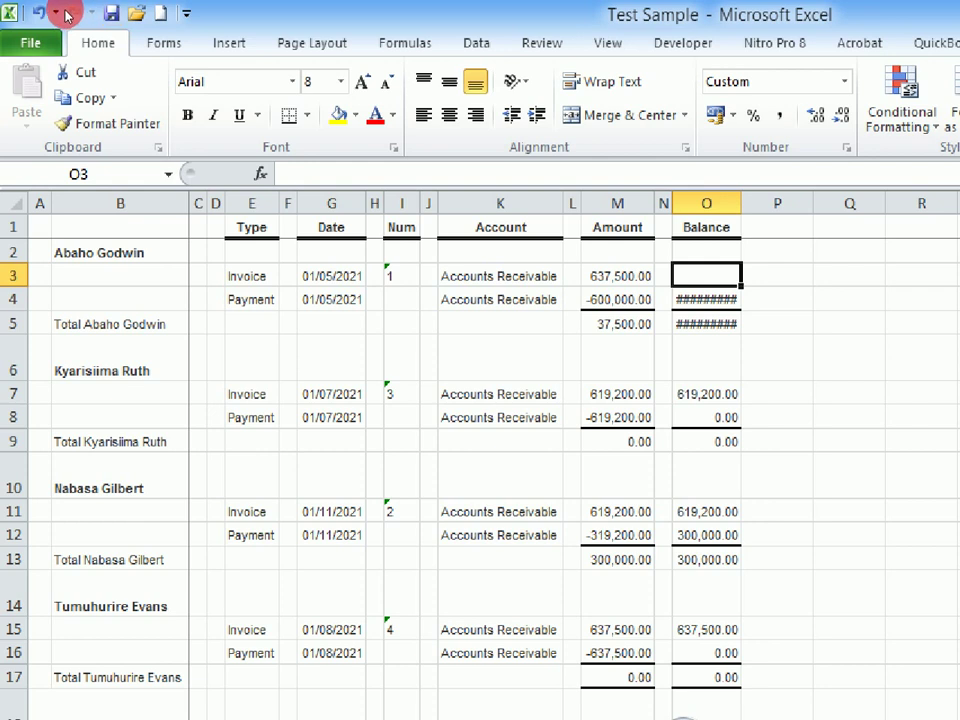
pyautogui.click(65, 14)
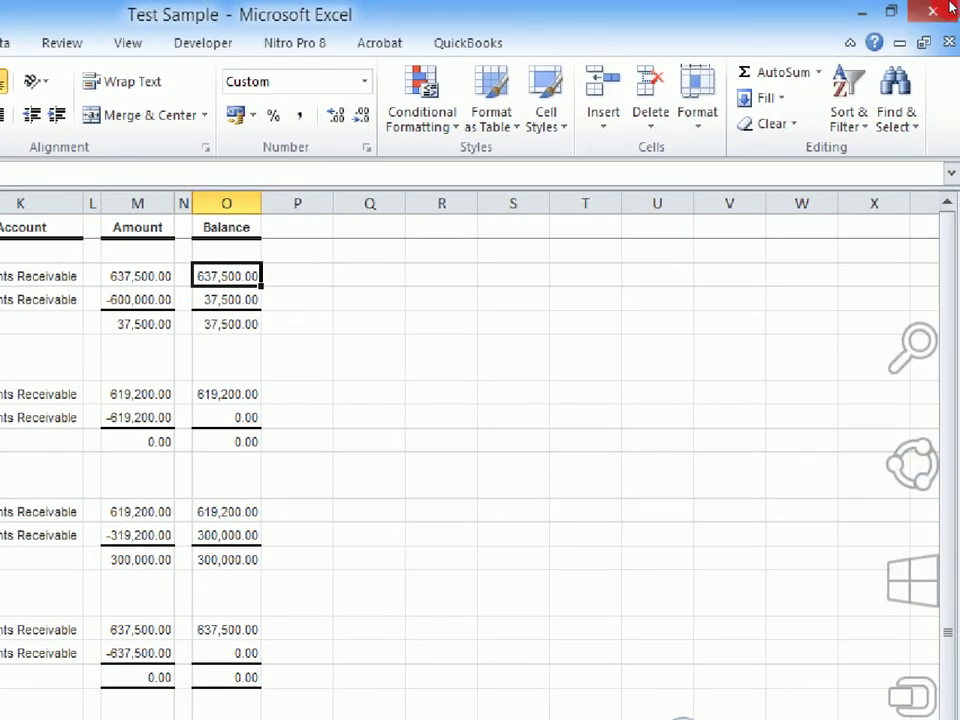
pyautogui.click(950, 10)
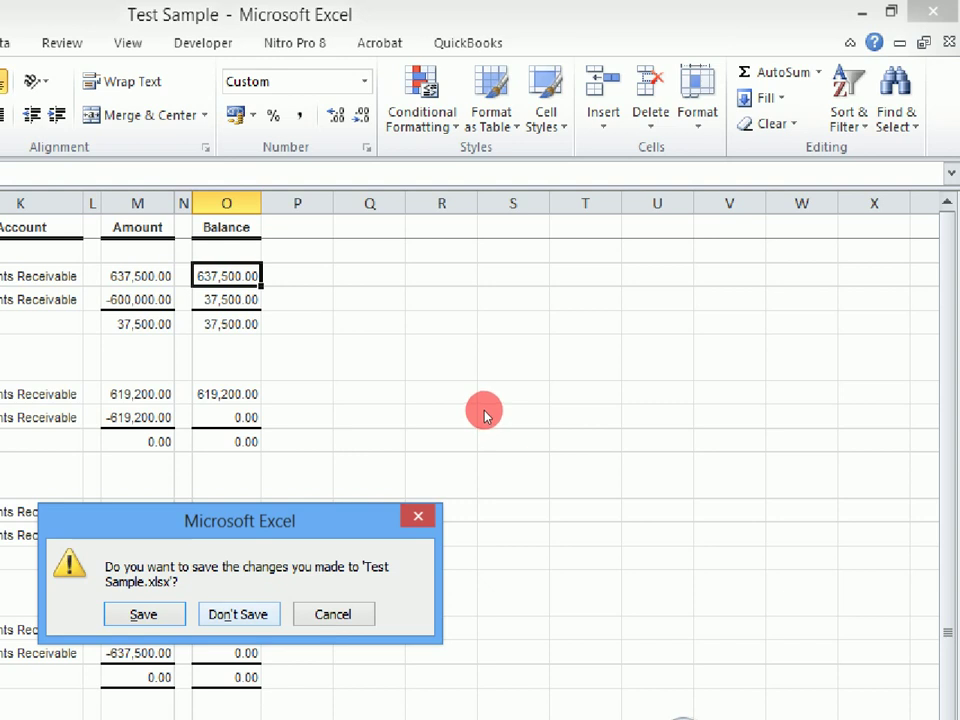
# Discard the changes to Test Sample.xlsx with Don't Save.
pyautogui.press('n')
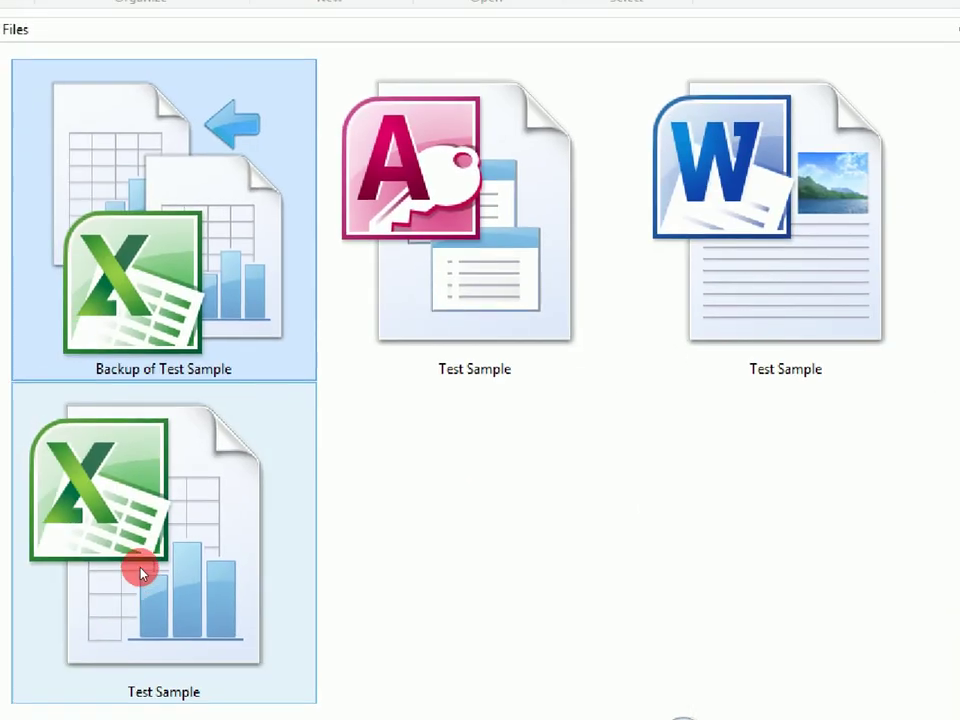
# Open Backup of Test Sample from Ms Files to reach its password prompt.
pyautogui.doubleClick(252, 233)
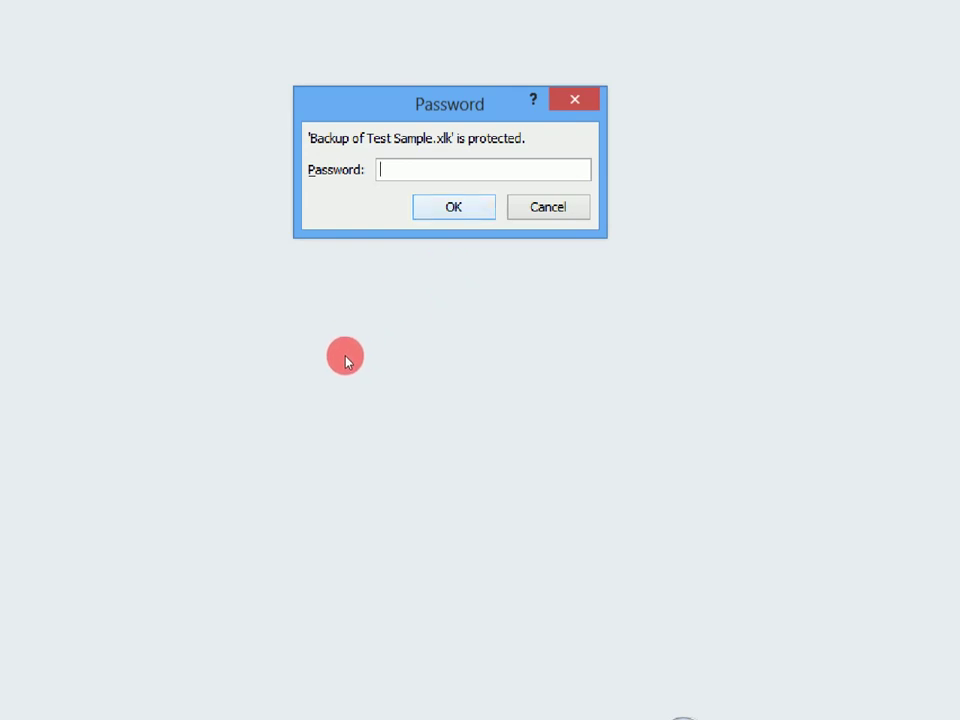
# Submit the backup's password prompt empty, dismiss the incorrect-password error, and close Excel.
pyautogui.press('Return')
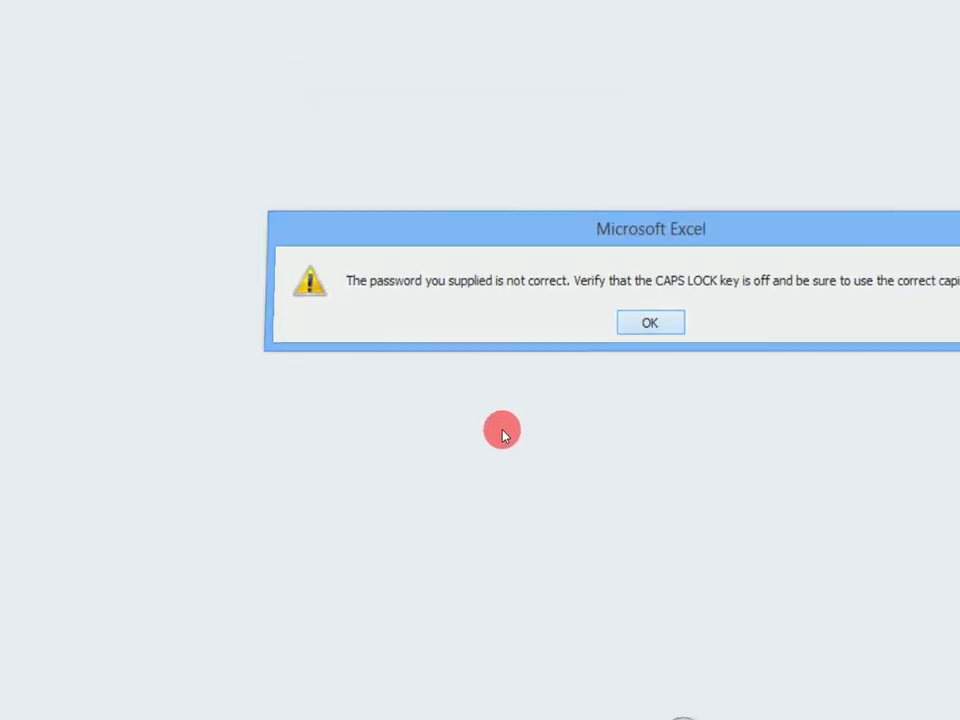
pyautogui.press('Return')
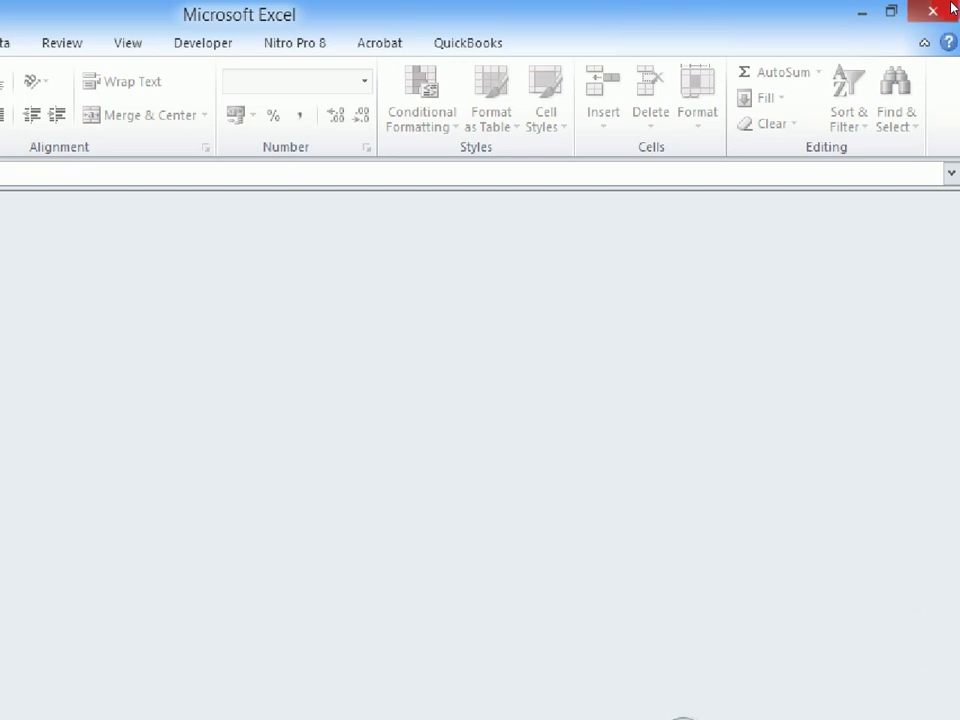
pyautogui.click(932, 11)
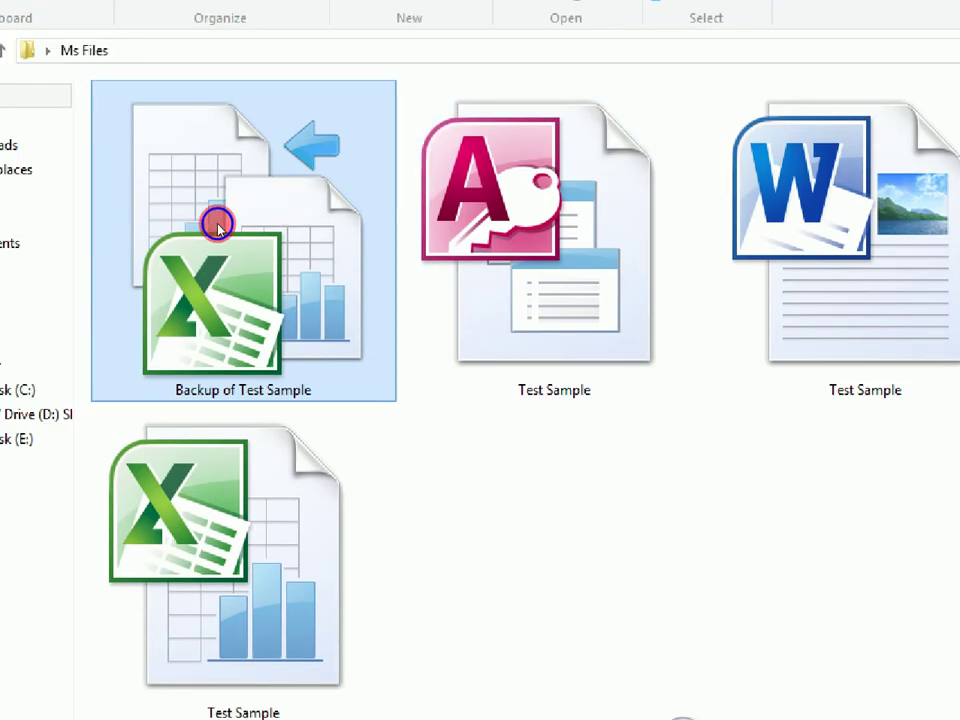
# Open Backup of Test Sample.xlk in Excel (desktop) through Open with.
pyautogui.rightClick(216, 224)
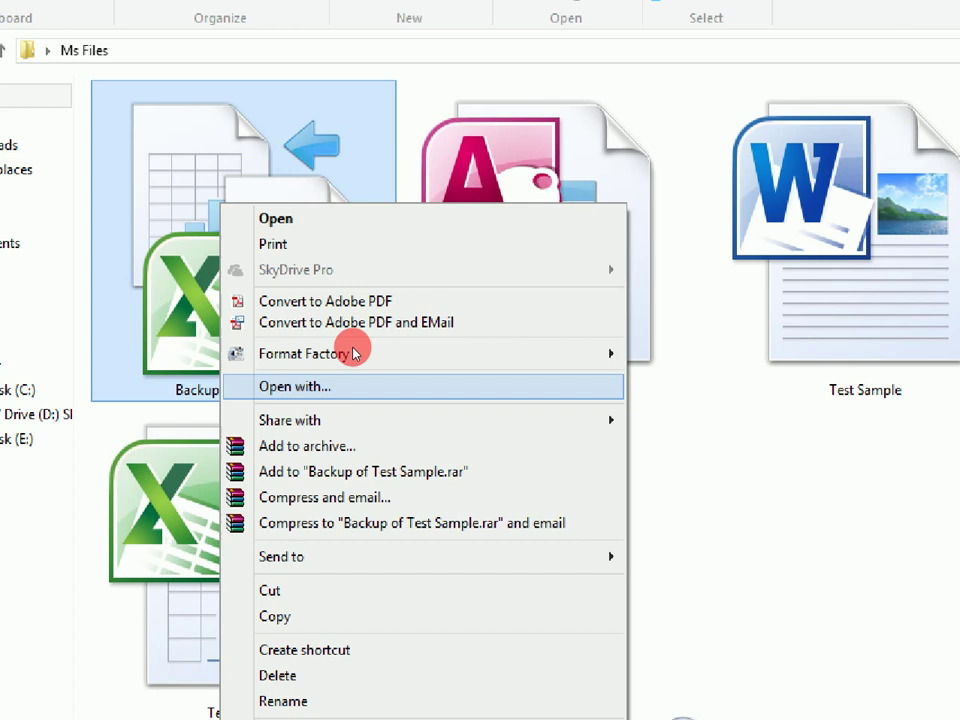
pyautogui.click(355, 386)
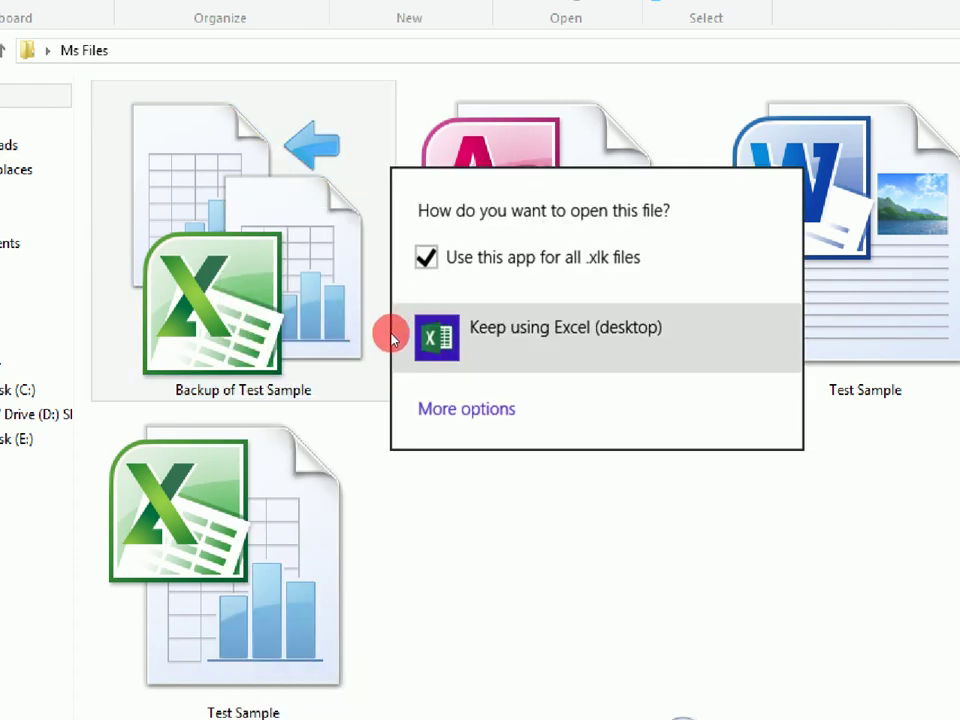
pyautogui.press('Return')
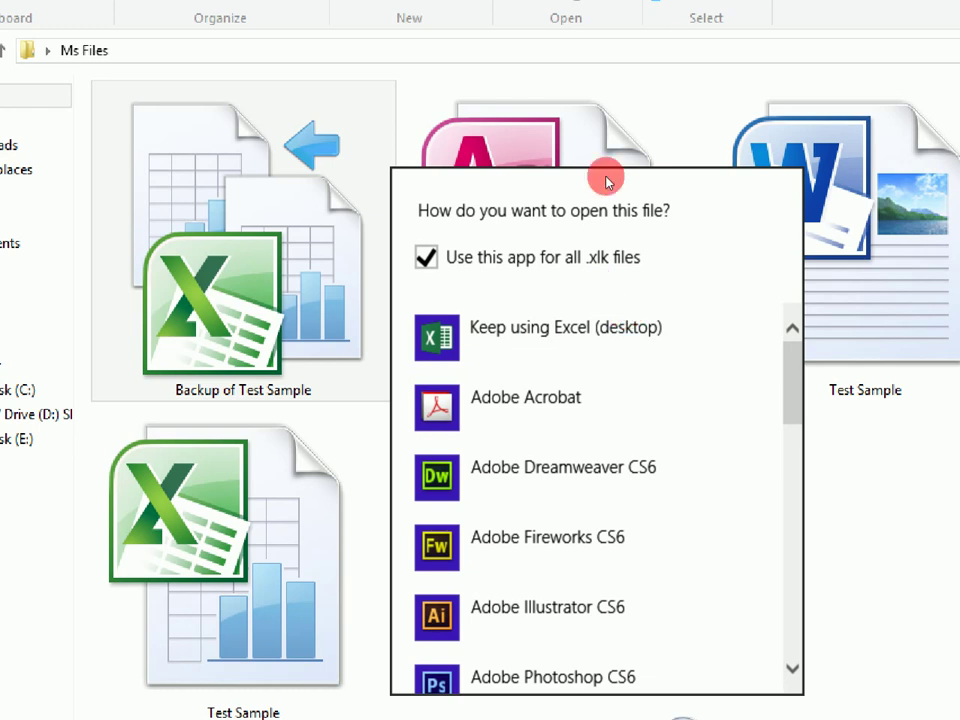
pyautogui.click(484, 315)
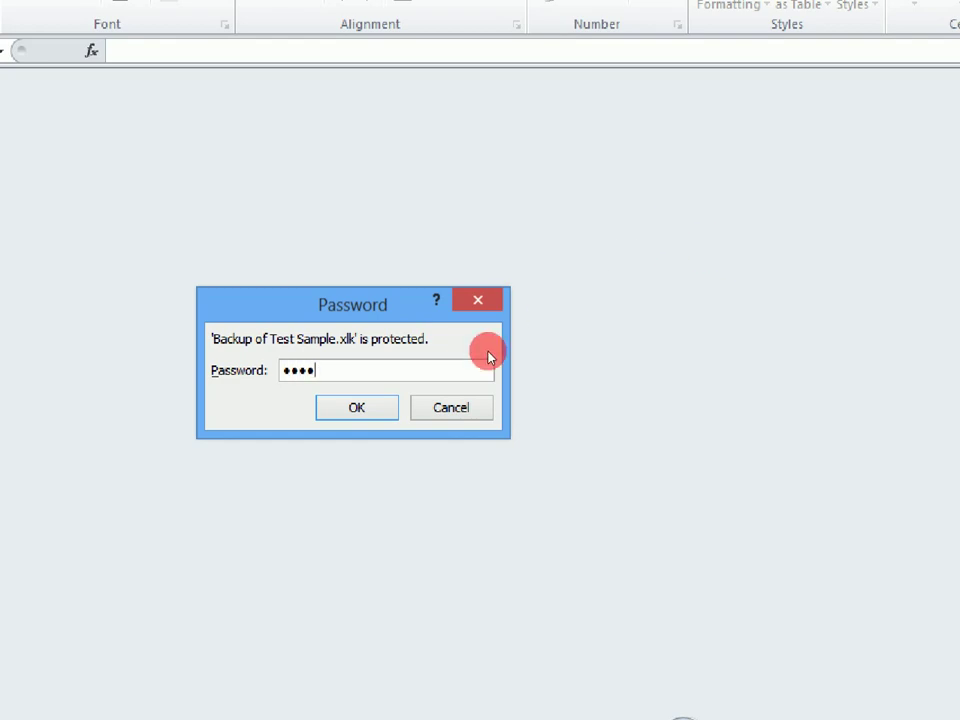
# Submit the backup's open password, accept the format warning, and start entering the modify password.
pyautogui.press('Return')
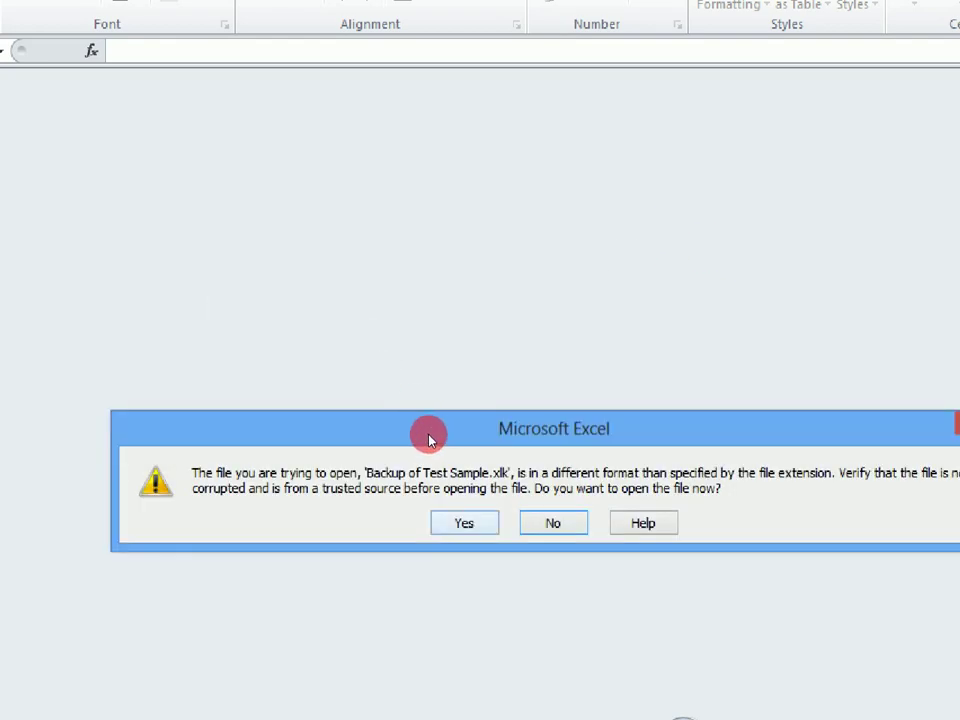
pyautogui.press('Return')
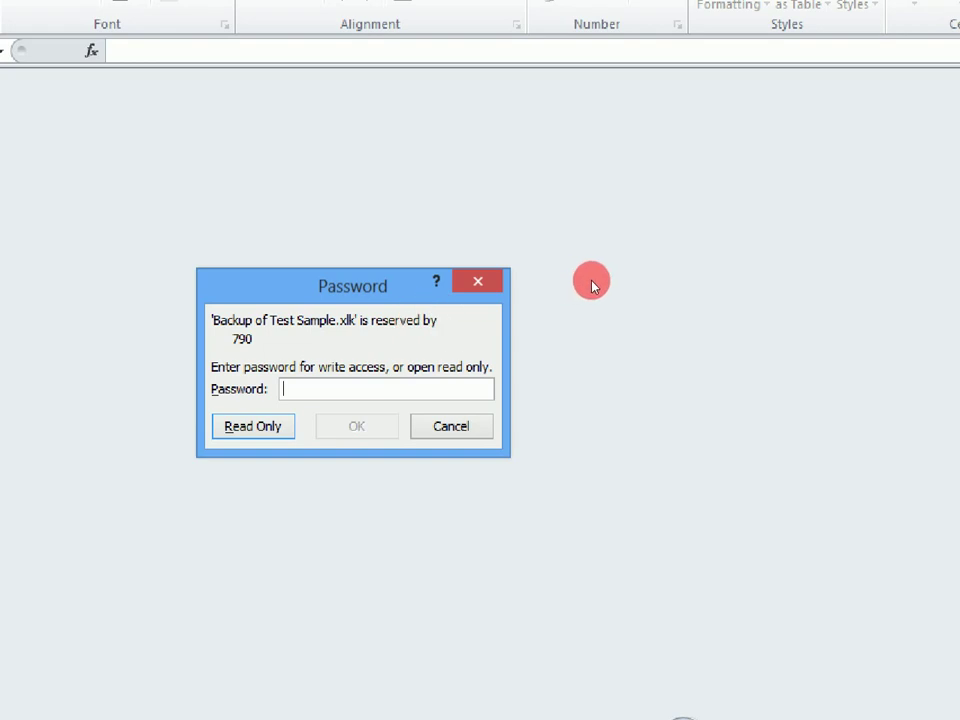
pyautogui.write('1')
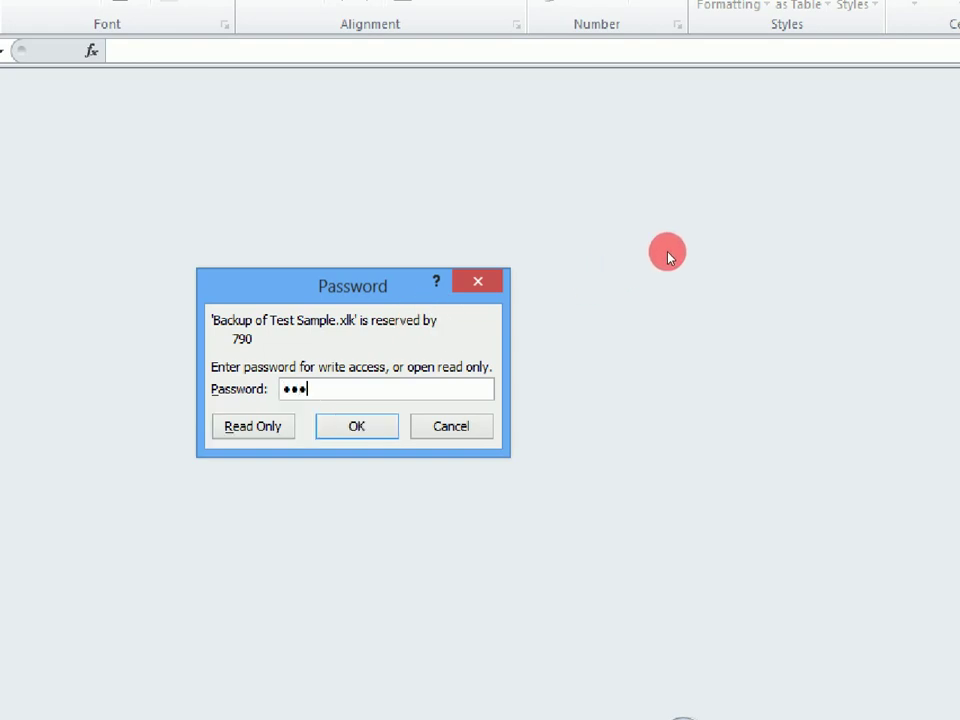
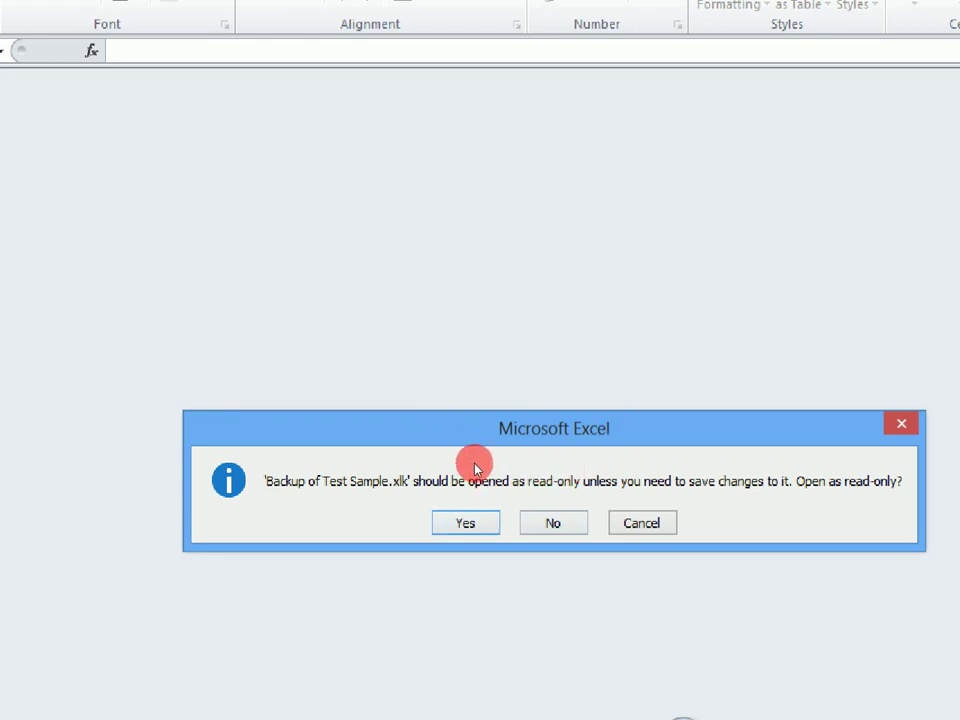
# Accept read-only opening of 'Backup of Test Sample' and delete the O3 balance formula.
pyautogui.press('Return')
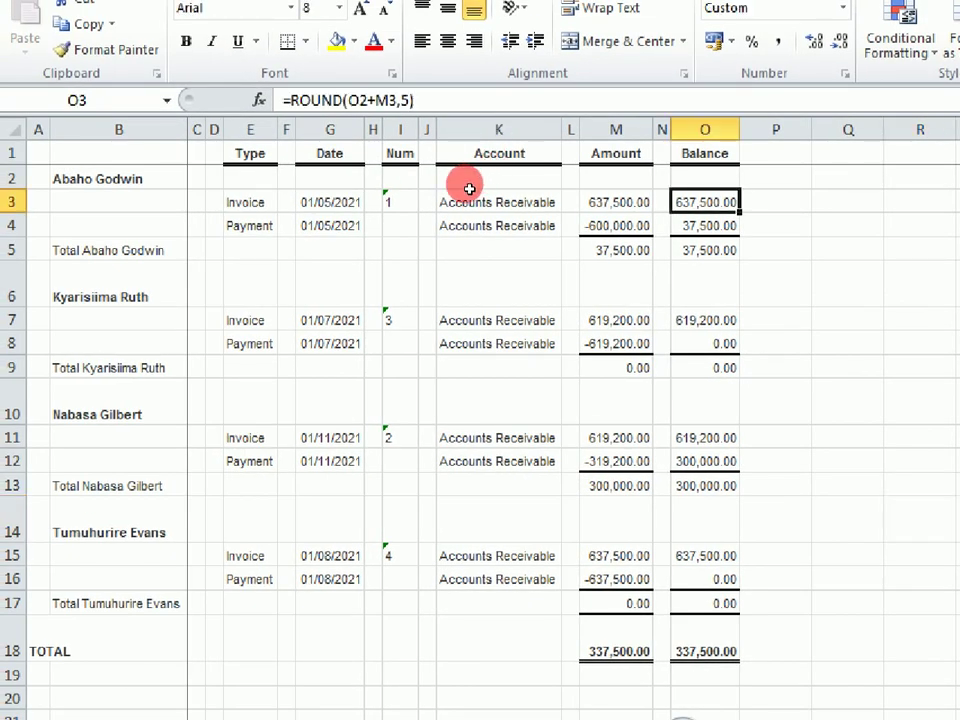
pyautogui.press('Delete')
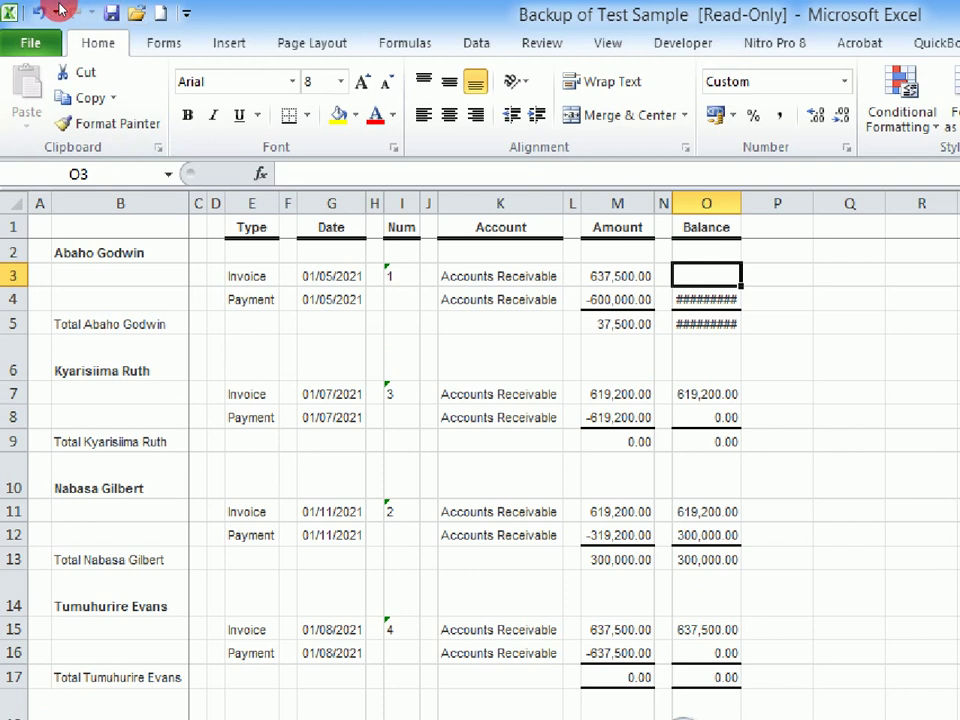
# Save the read-only workbook and accept the warning to save a copy instead.
pyautogui.click(76, 12)
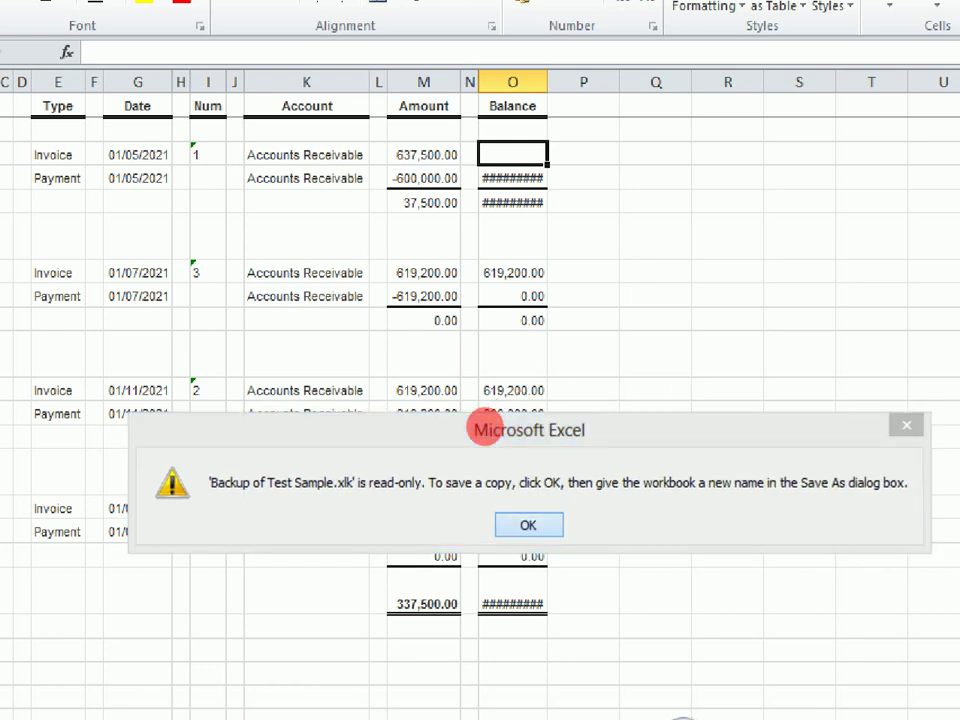
pyautogui.press('Return')
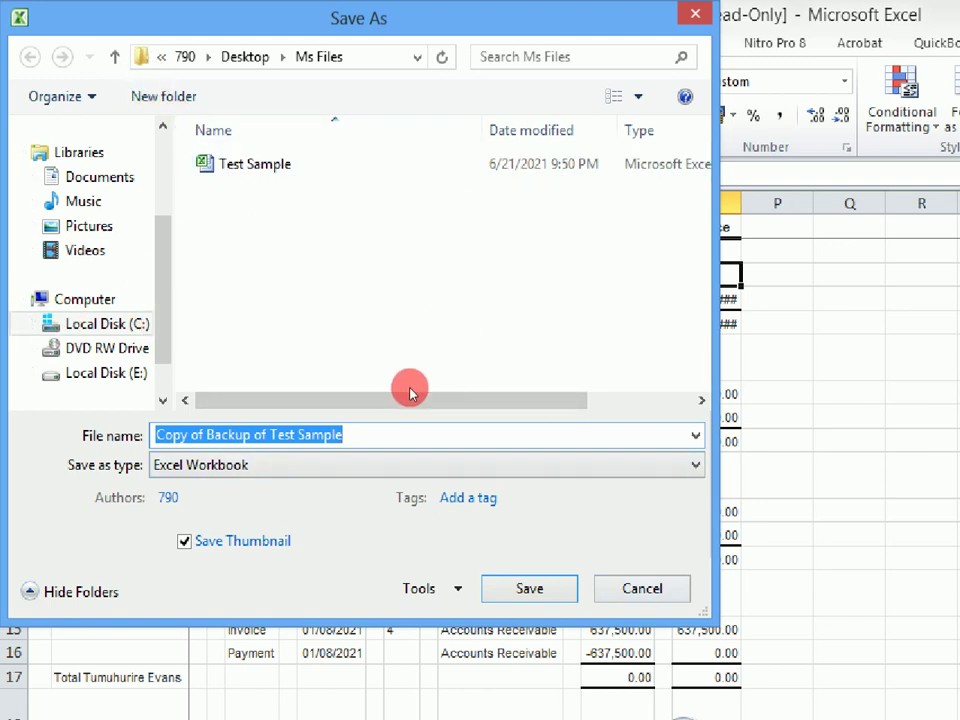
# Cancel the Save As copy and quit Excel without saving the changes.
pyautogui.press('Escape')
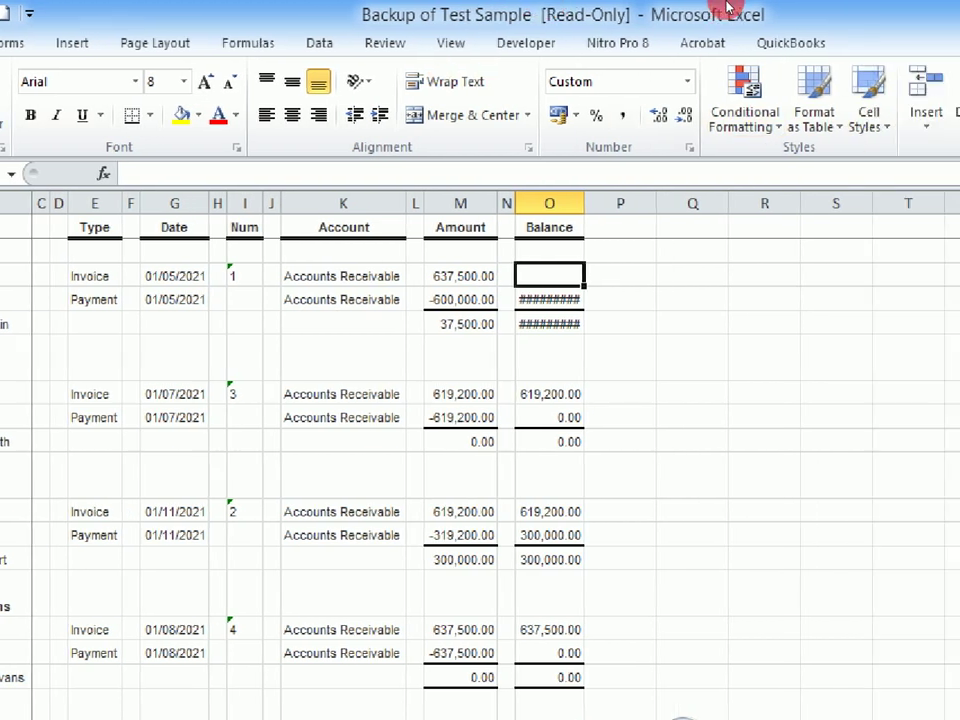
pyautogui.click(937, 8)
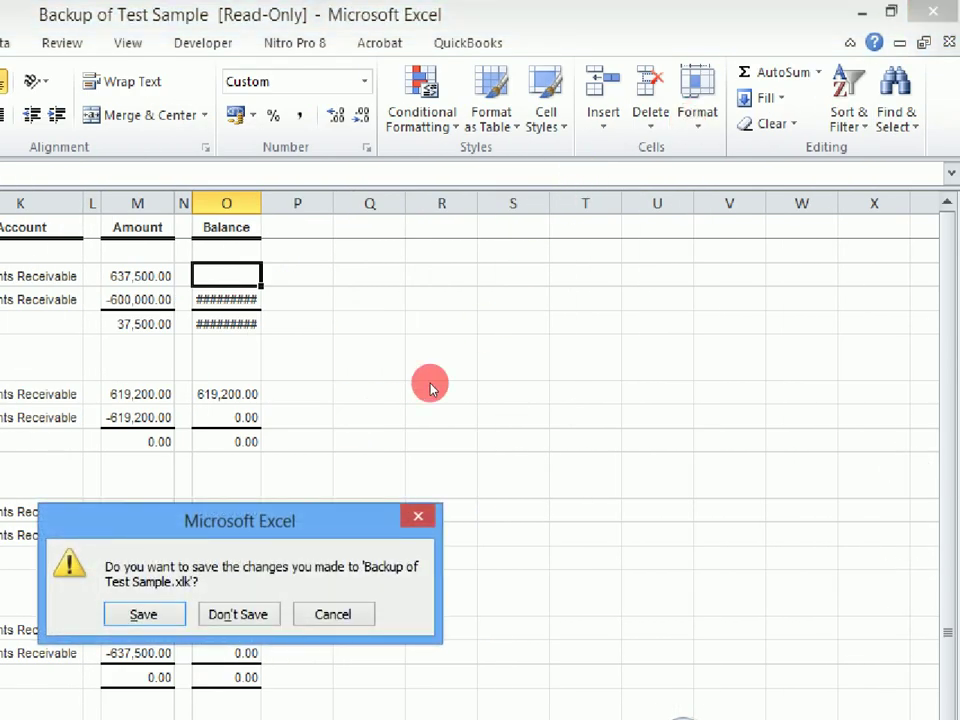
pyautogui.press('n')
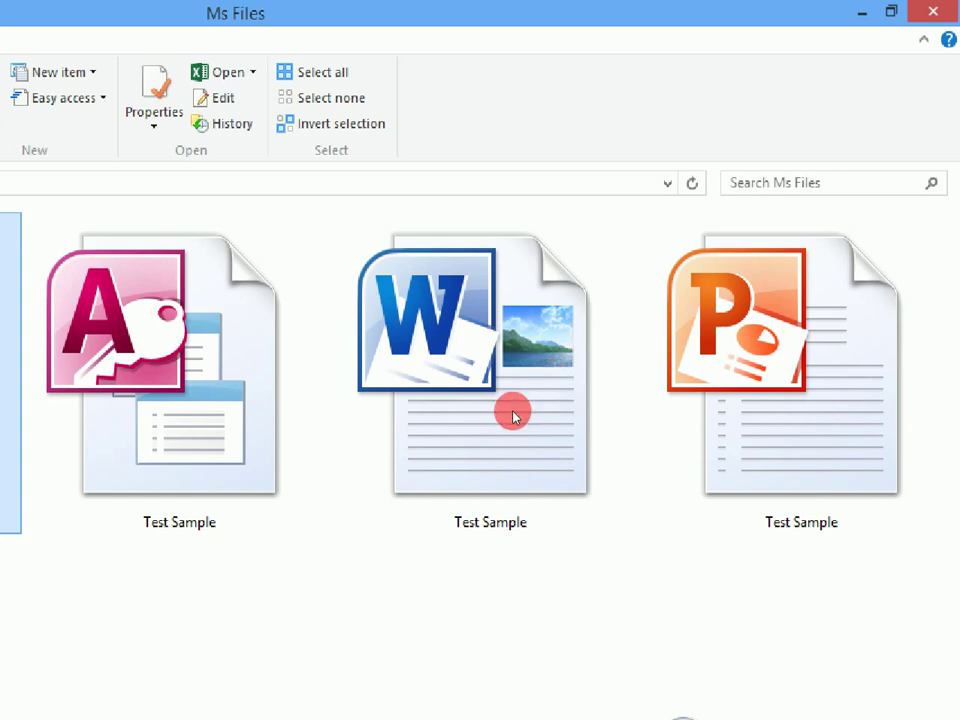
# Select the Word Test Sample file in the Ms Files folder.
pyautogui.click(587, 327)
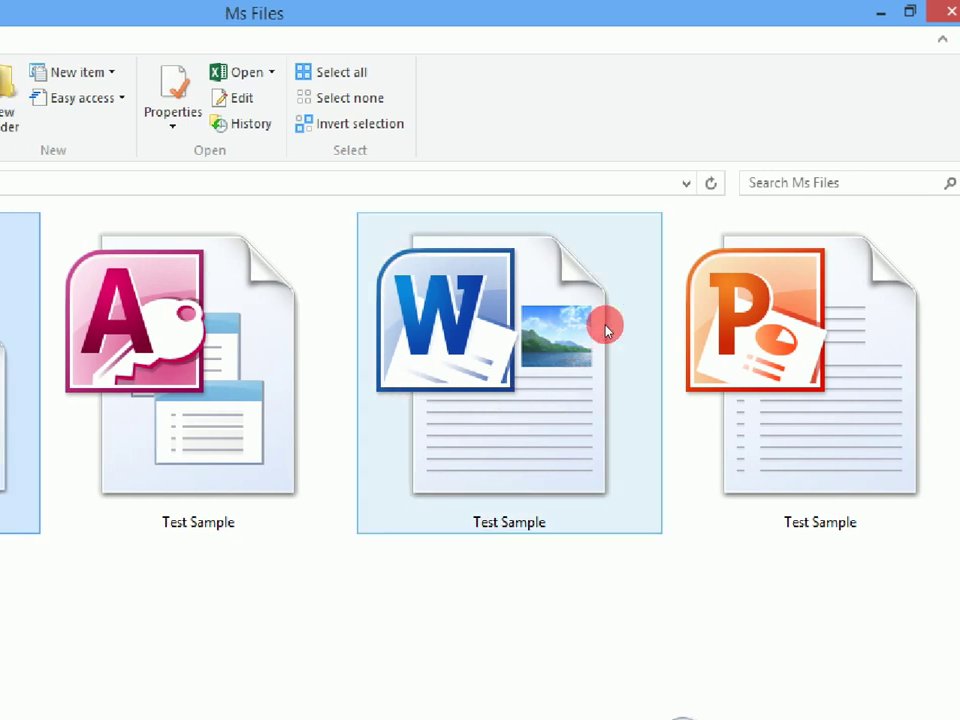